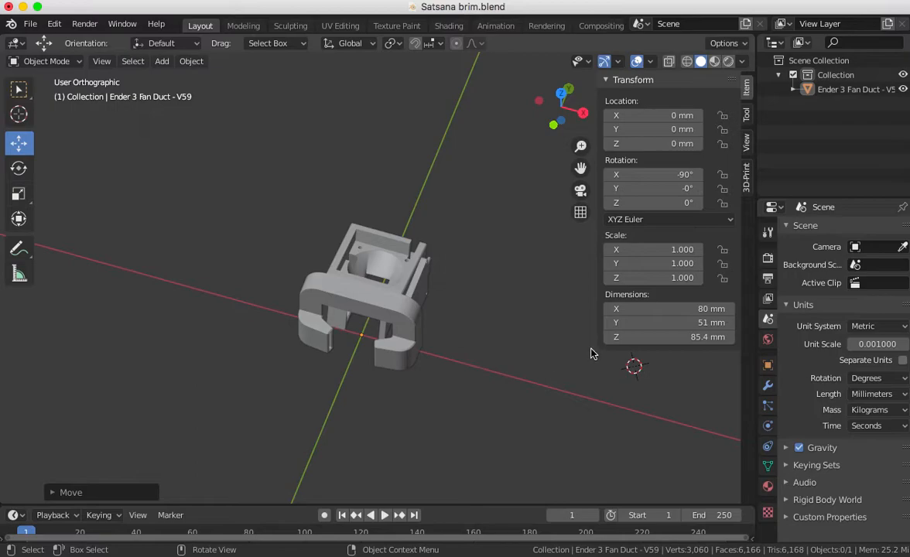
# - Place the 3D cursor on the underside of the fan duct, beside the thin rear bracket arms
pyautogui.moveTo(455, 376); pyautogui.dragTo(527, 246, button='middle')
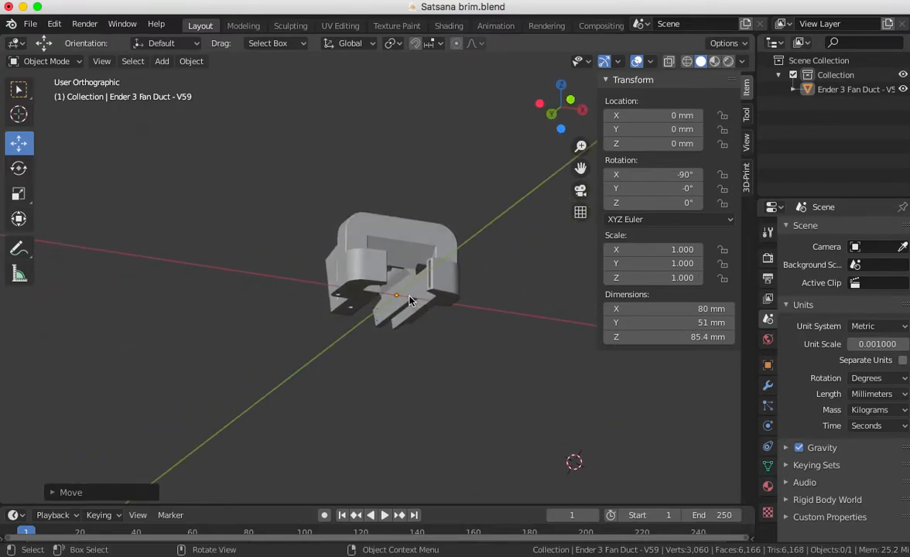
pyautogui.scroll(6, 412, 291)
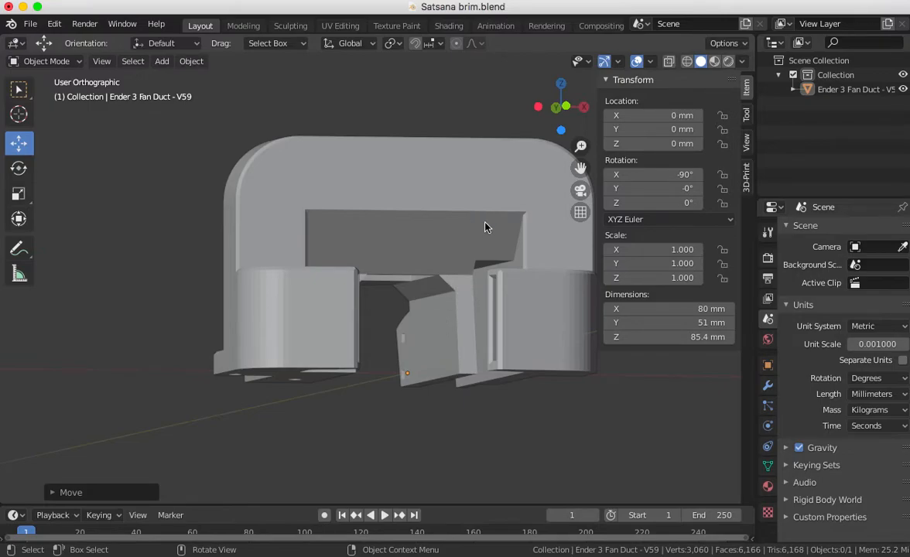
pyautogui.moveTo(465, 288); pyautogui.dragTo(423, 234, button='middle')
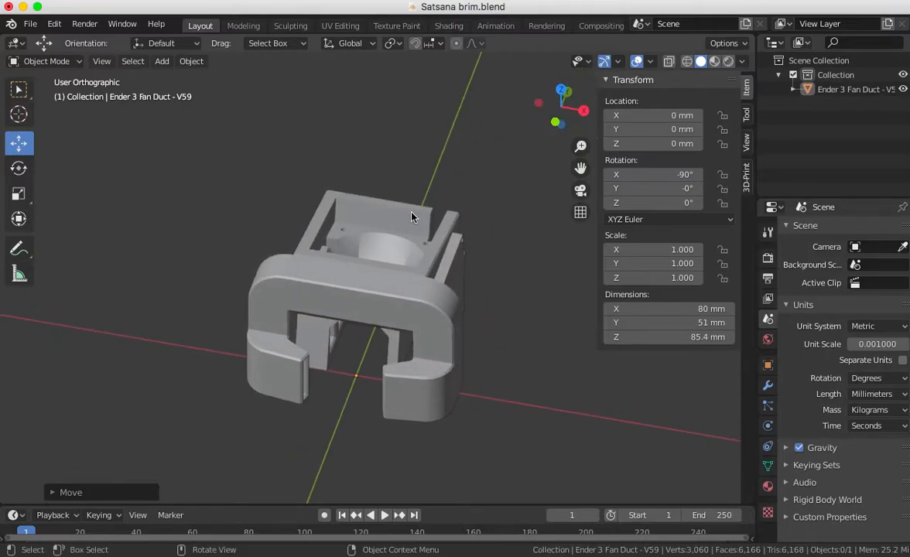
pyautogui.moveTo(433, 364); pyautogui.dragTo(451, 367, button='middle')
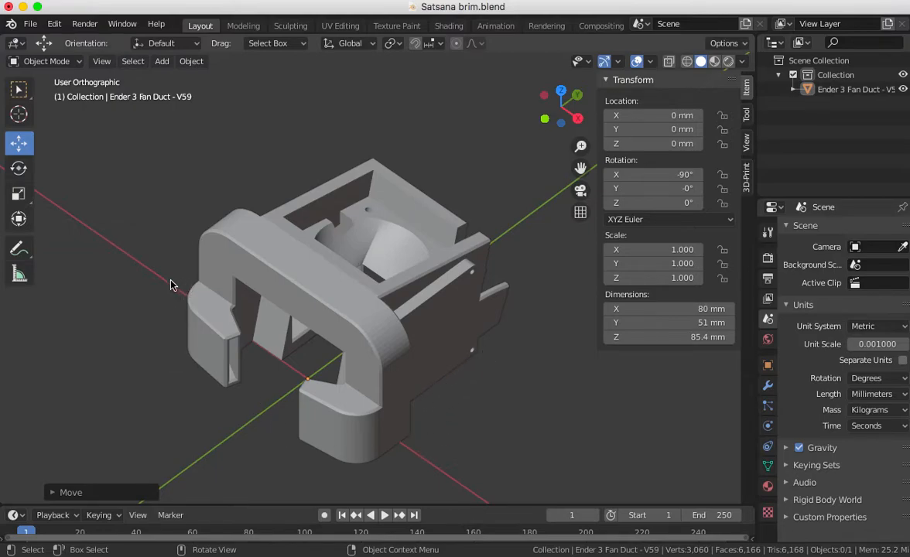
pyautogui.moveTo(316, 343); pyautogui.dragTo(420, 215, button='middle')
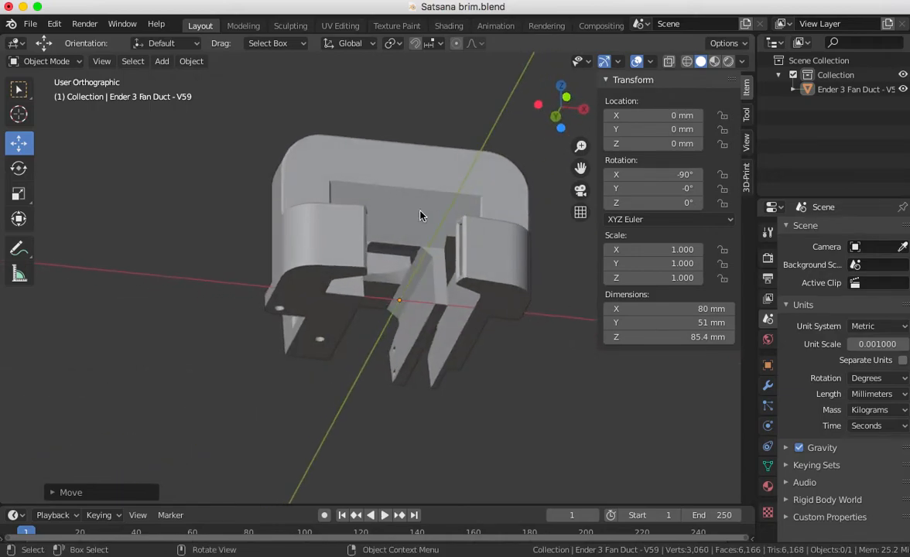
pyautogui.keyDown('shift'); pyautogui.rightClick(423, 339); pyautogui.keyUp('shift')
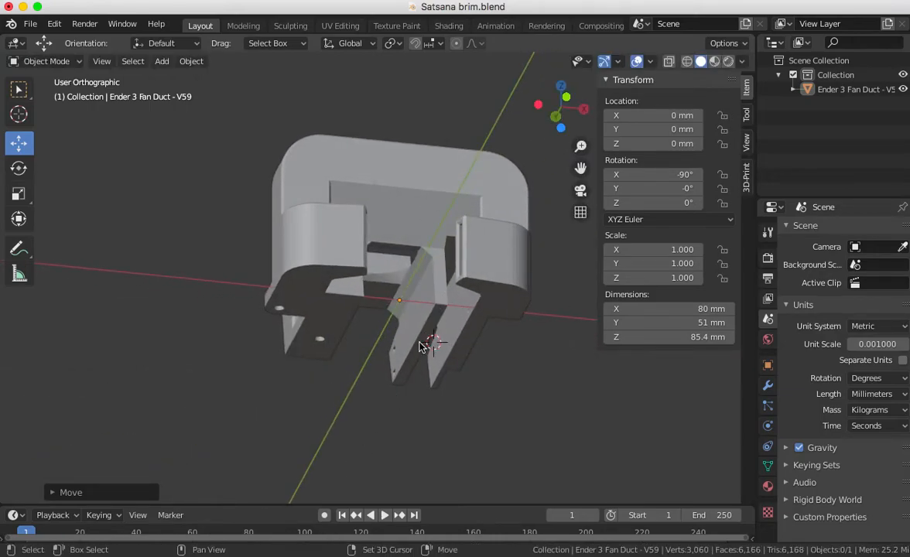
pyautogui.moveTo(416, 366); pyautogui.dragTo(386, 297, button='middle')
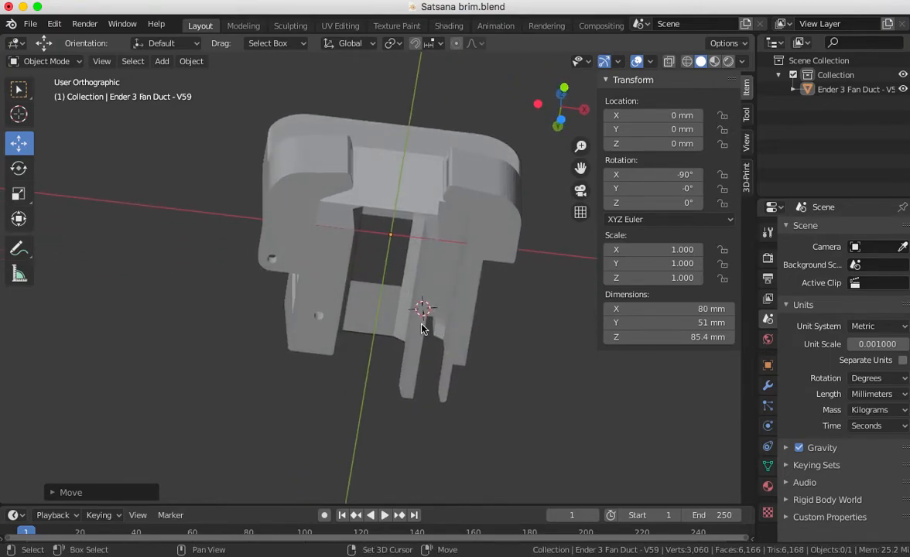
pyautogui.moveTo(467, 312); pyautogui.dragTo(249, 209, button='middle')
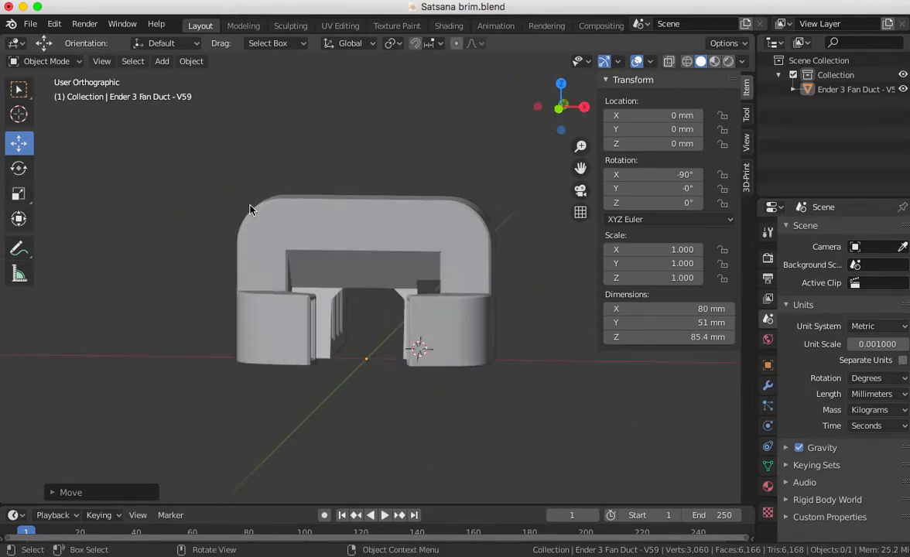
# - Add a plane mesh at the 3D cursor and scale it down to about 133 mm square
pyautogui.click(157, 63)
pyautogui.moveTo(170, 77)
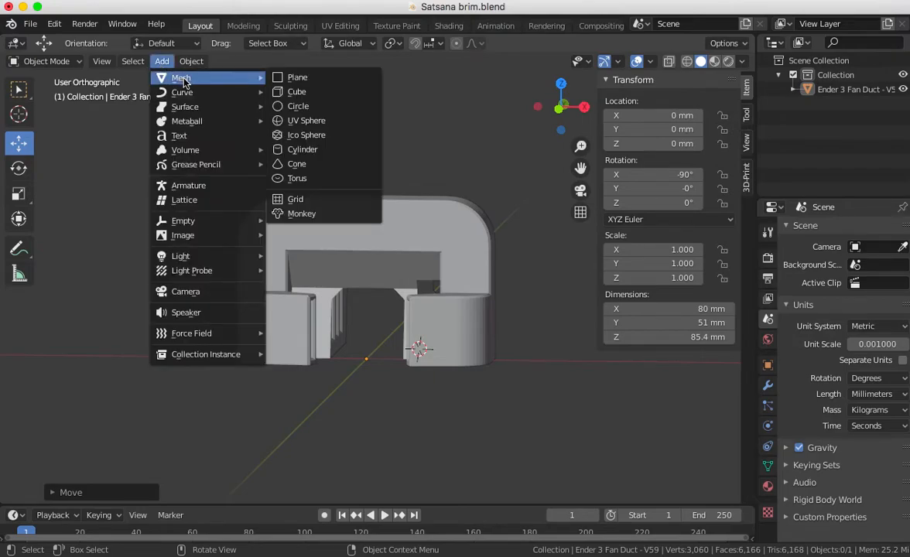
pyautogui.click(309, 80)
pyautogui.scroll(-10, 420, 222)
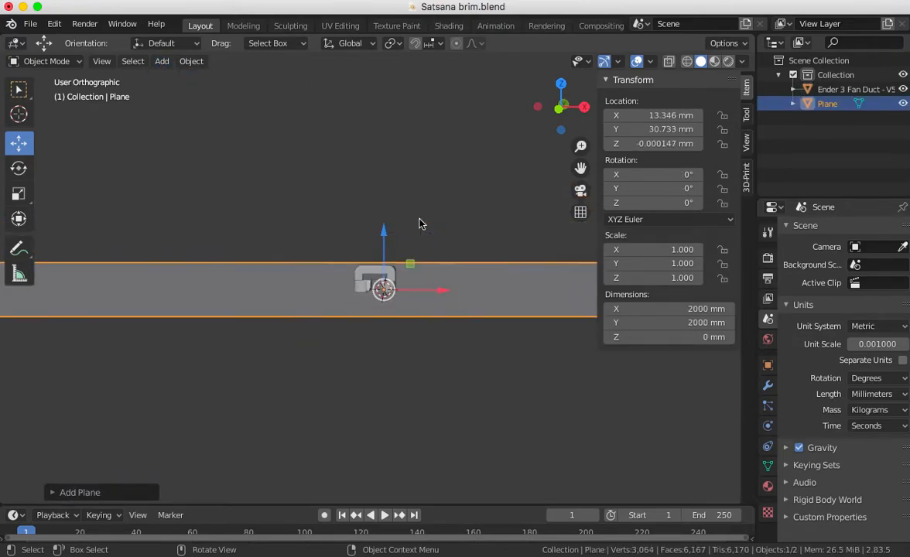
pyautogui.scroll(14, 420, 221)
pyautogui.moveTo(420, 221); pyautogui.dragTo(446, 304, button='middle')
pyautogui.press('s')
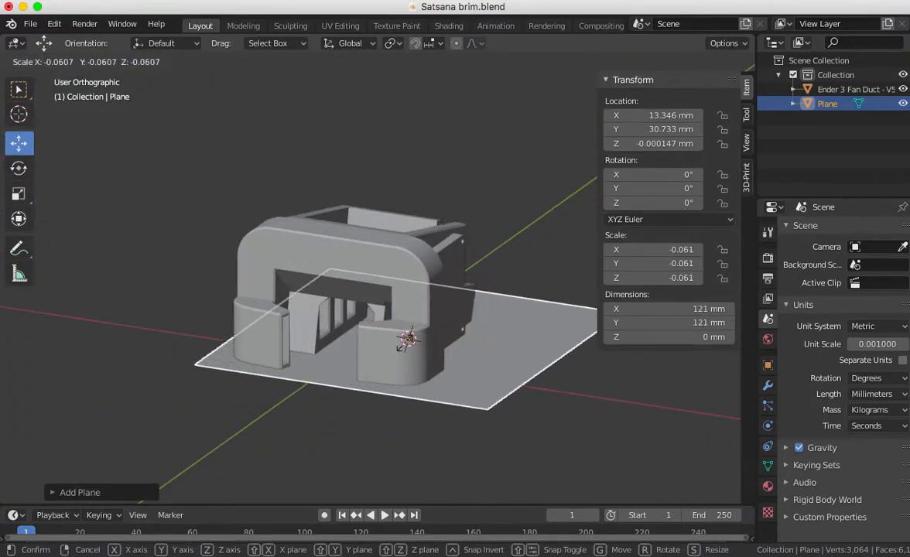
pyautogui.click(406, 341)
# - Scale the plane along Y to about 70.9 mm and along X to about 14.2 mm
pyautogui.moveTo(406, 341); pyautogui.dragTo(534, 365, button='middle')
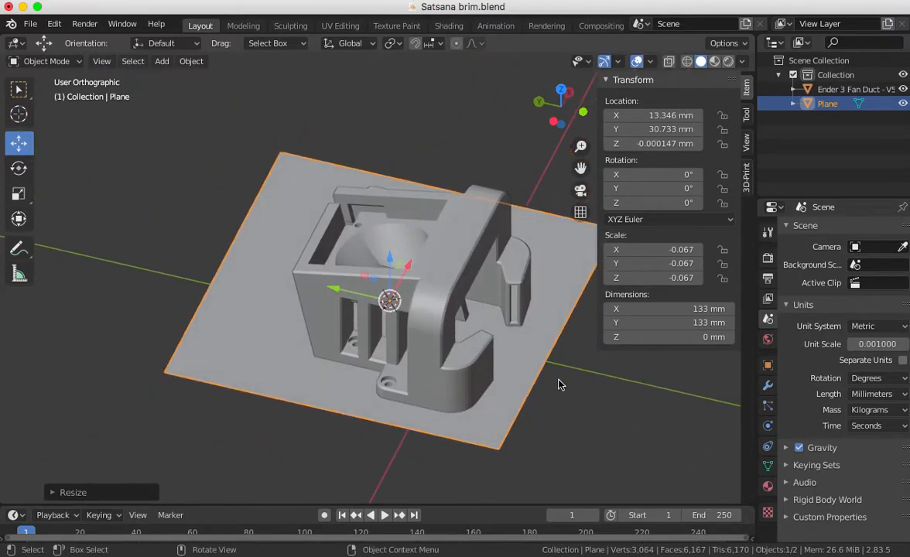
pyautogui.press('s')
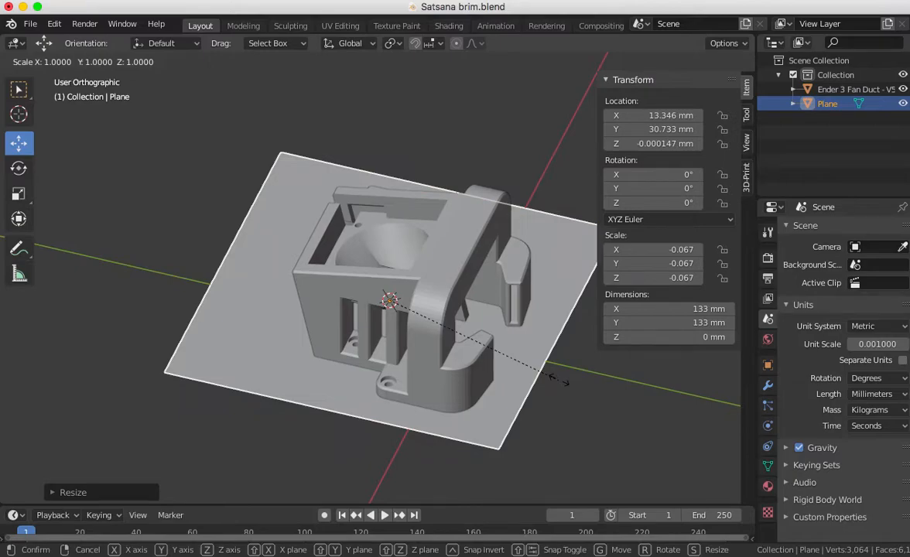
pyautogui.press('y')
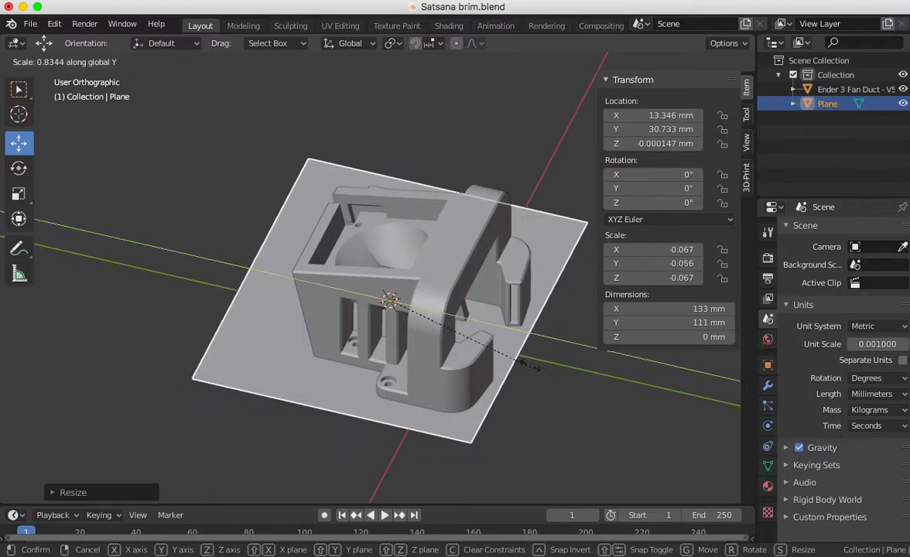
pyautogui.click(483, 338)
pyautogui.moveTo(484, 338)
pyautogui.mouseDown(button='middle')
pyautogui.moveTo(581, 328)
pyautogui.moveTo(616, 349)
pyautogui.moveTo(613, 366)
pyautogui.moveTo(642, 355)
pyautogui.moveTo(477, 335)
pyautogui.mouseUp(button='middle')
pyautogui.press('s')
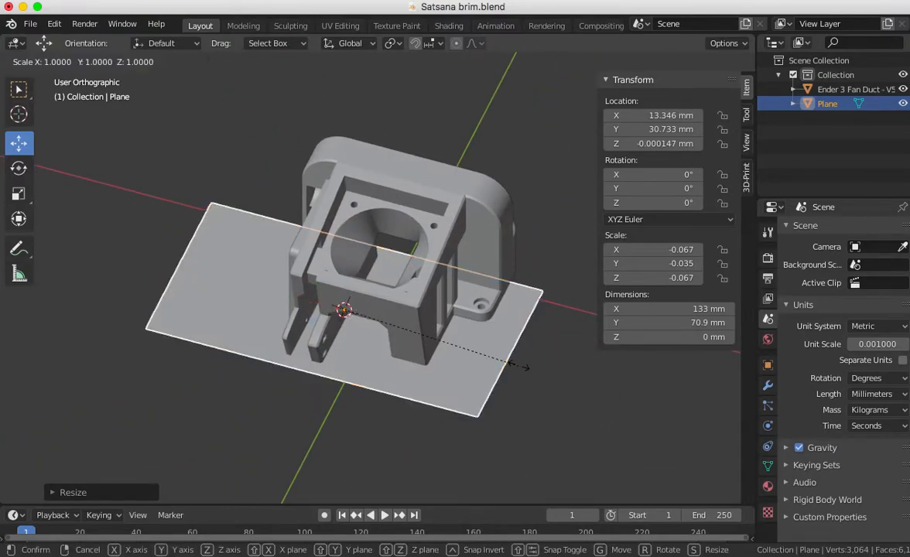
pyautogui.press('x')
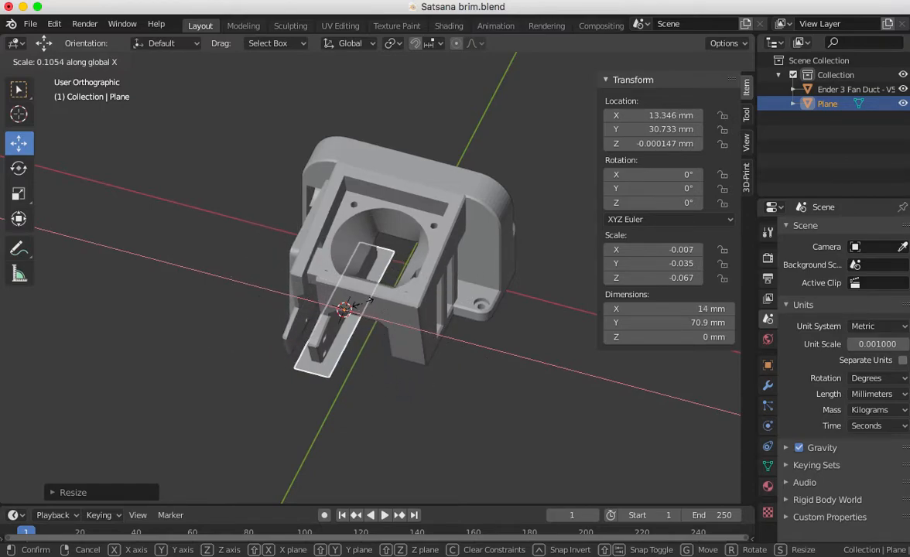
pyautogui.click(370, 300)
# - Extrude the plane's face upward to form a pad about 1.18 mm thick beneath the thin bracket arm
pyautogui.moveTo(370, 300); pyautogui.dragTo(84, 276, button='middle')
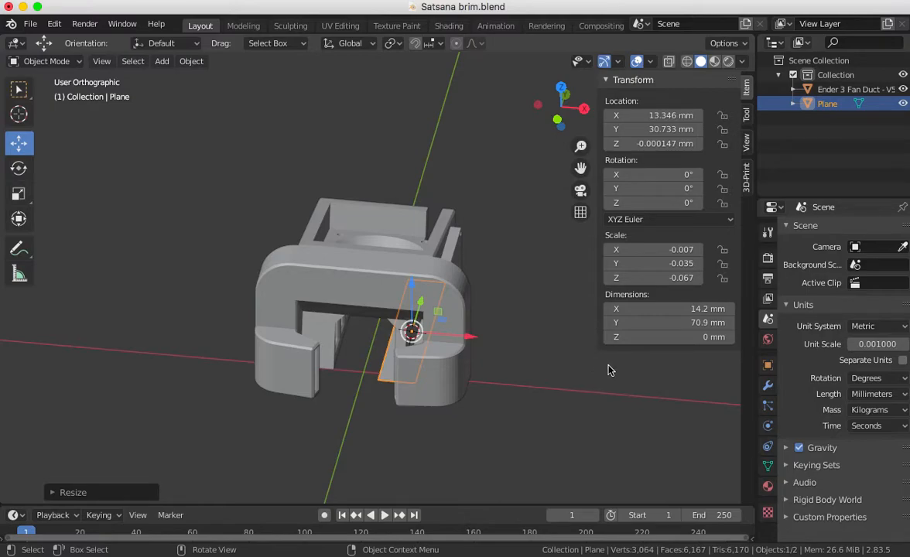
pyautogui.moveTo(546, 387); pyautogui.dragTo(450, 365, button='middle')
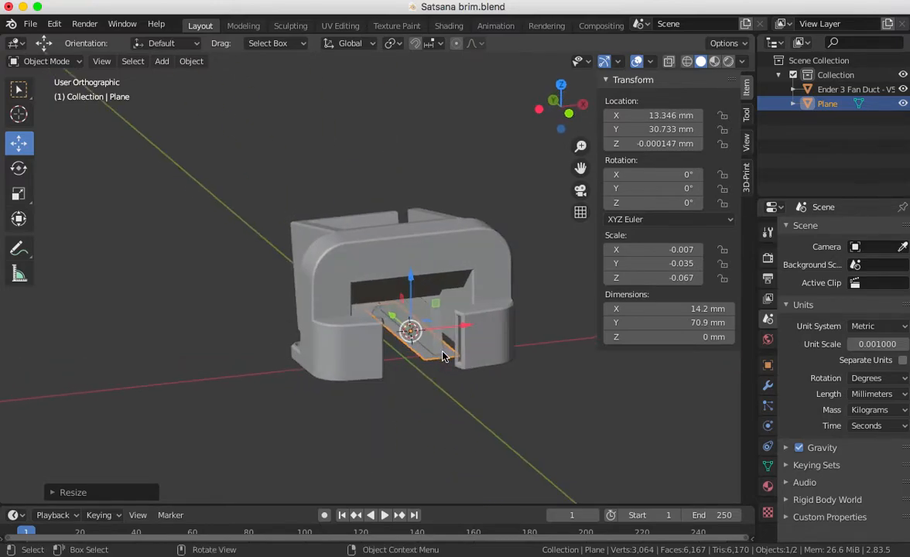
pyautogui.press('Tab')
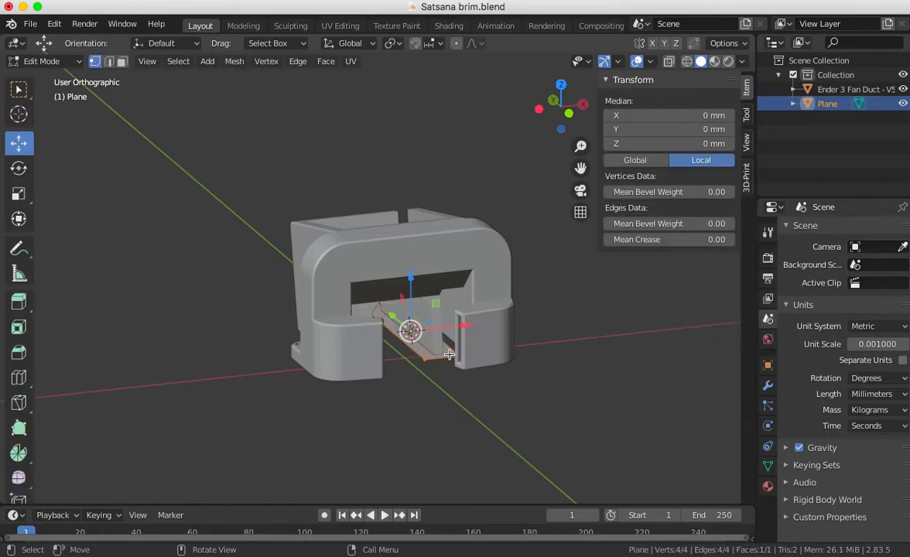
pyautogui.scroll(2, 455, 357)
pyautogui.press('e')
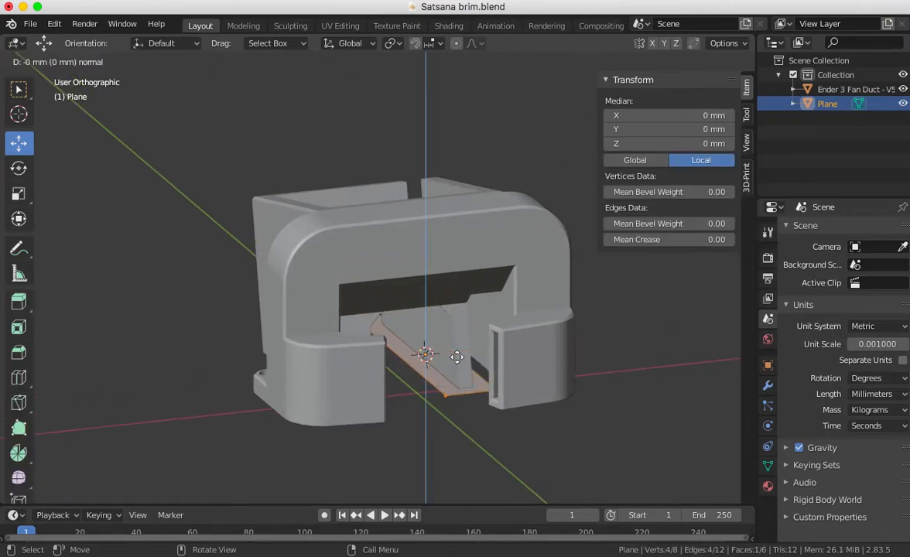
pyautogui.click(452, 309)
pyautogui.moveTo(423, 296); pyautogui.dragTo(426, 290)
pyautogui.moveTo(446, 402); pyautogui.dragTo(418, 332, button='middle')
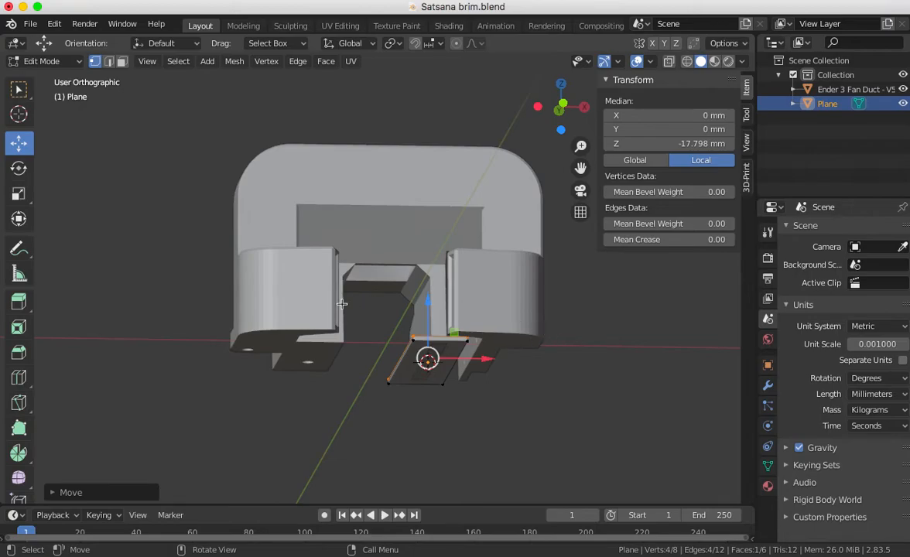
pyautogui.moveTo(492, 388); pyautogui.dragTo(431, 394, button='middle')
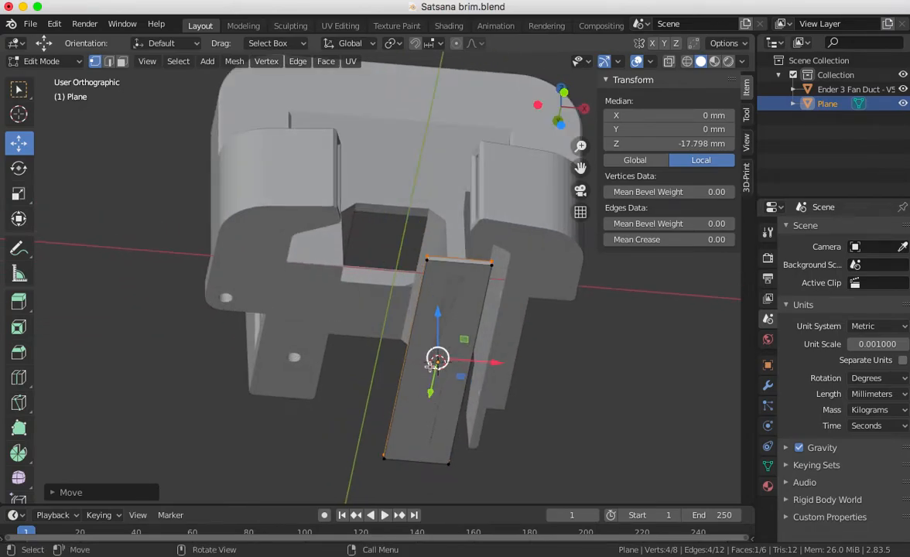
pyautogui.moveTo(417, 265); pyautogui.dragTo(507, 367, button='middle')
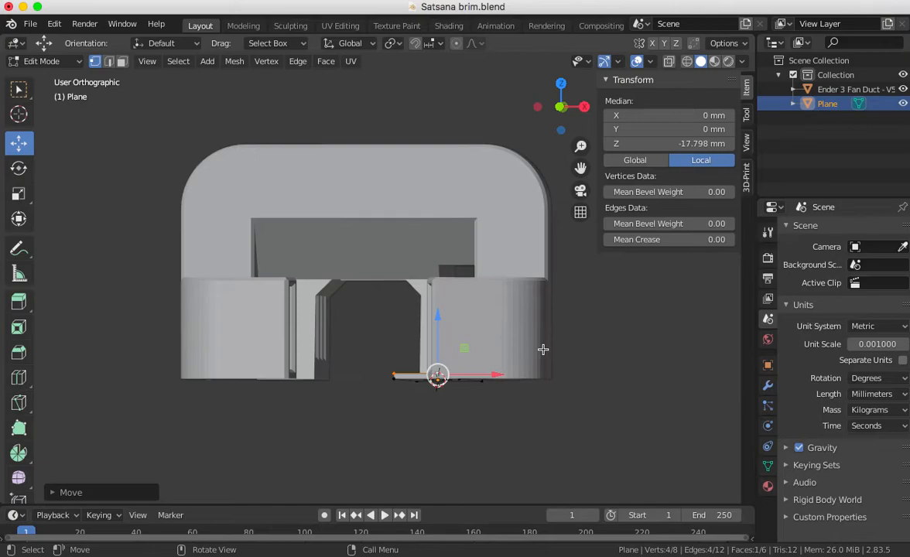
pyautogui.moveTo(542, 348); pyautogui.dragTo(560, 371, button='middle')
pyautogui.moveTo(477, 442)
pyautogui.mouseDown(button='middle')
pyautogui.moveTo(503, 441)
pyautogui.moveTo(494, 443)
pyautogui.mouseUp(button='middle')
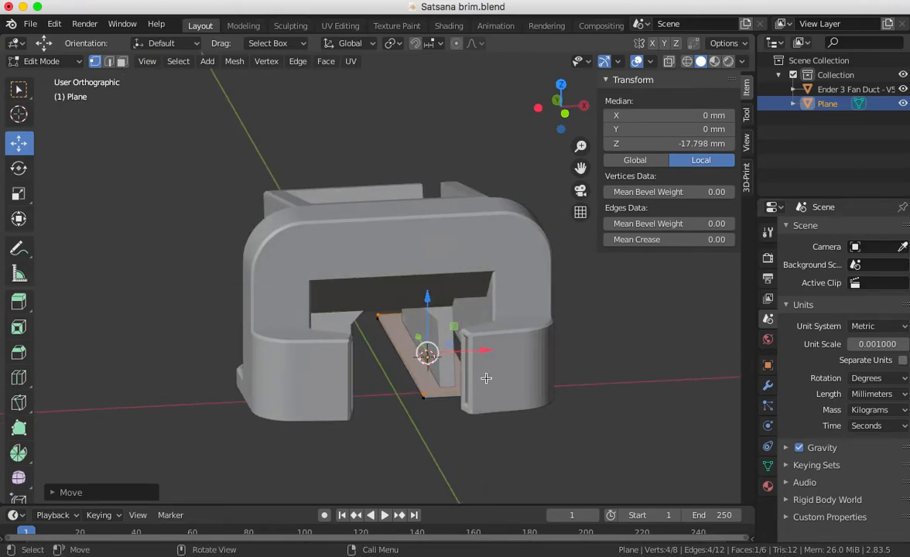
pyautogui.press('Tab')
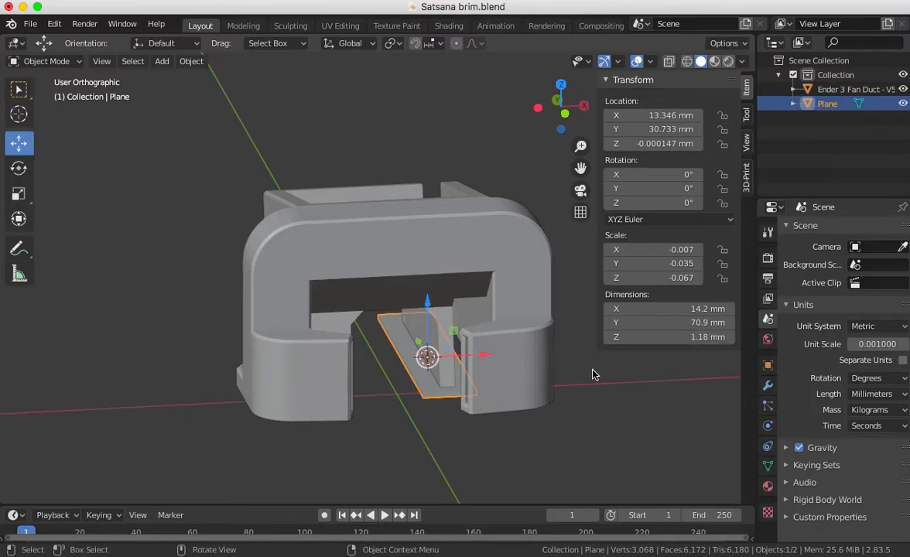
# - Lower and fine-tune the pad's extruded face for a thickness of about 0.53 mm
pyautogui.press('Tab')
pyautogui.moveTo(430, 296); pyautogui.dragTo(428, 300)
pyautogui.press('Tab')
pyautogui.scroll(2, 445, 366)
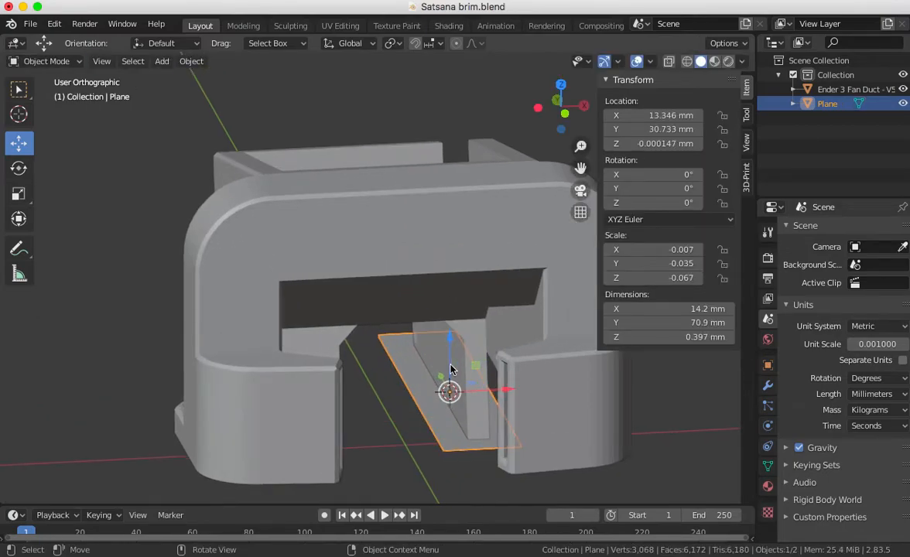
pyautogui.press('Tab')
pyautogui.moveTo(451, 340); pyautogui.dragTo(451, 342)
pyautogui.press('Tab')
# - Deselect the pad and place the 3D cursor in empty space away from the fan duct
pyautogui.scroll(-3, 521, 400)
pyautogui.moveTo(522, 400); pyautogui.dragTo(617, 373, button='middle')
pyautogui.click(530, 392)
pyautogui.keyDown('shift'); pyautogui.rightClick(661, 433); pyautogui.keyUp('shift')
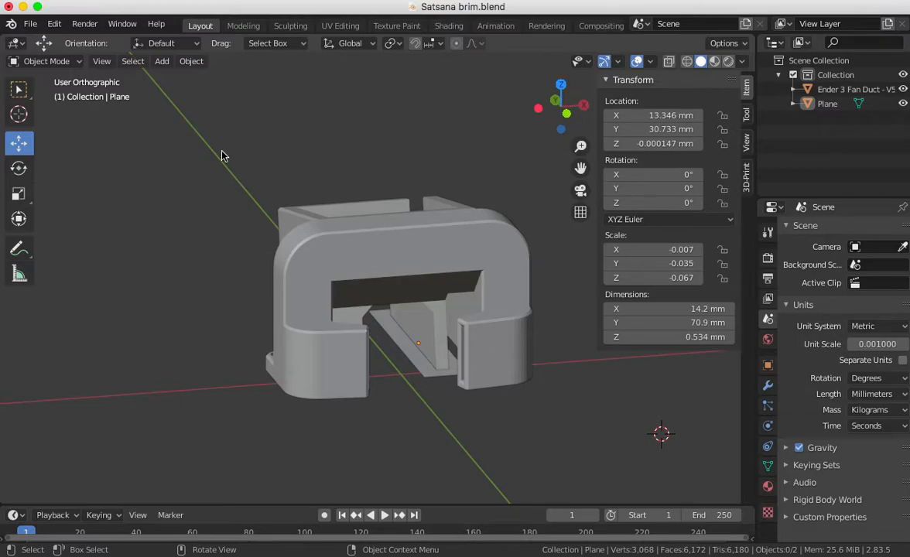
pyautogui.click(30, 23)
pyautogui.moveTo(108, 233)
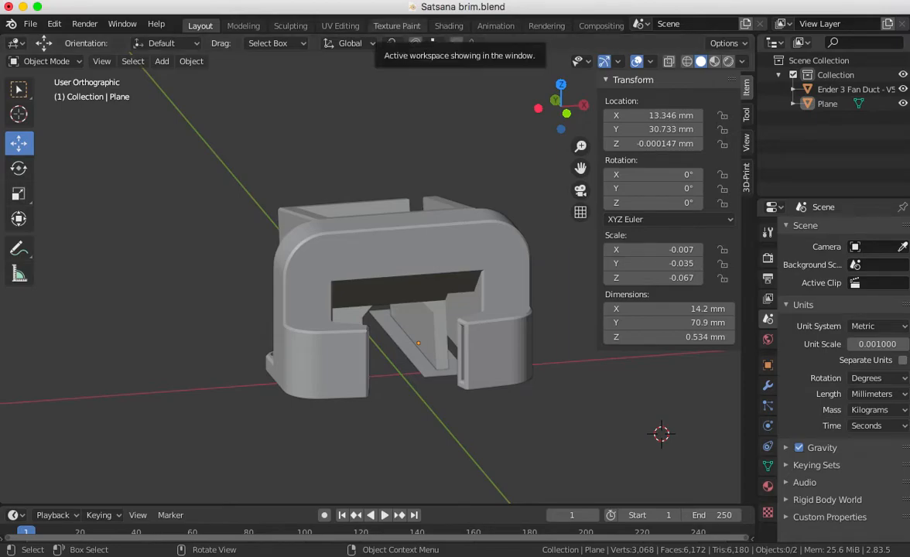
# - Switch to Ultimaker Cura and examine the sliced fan duct and its thin pad in layer view from several angles
pyautogui.moveTo(402, 0); pyautogui.dragTo(524, 33)
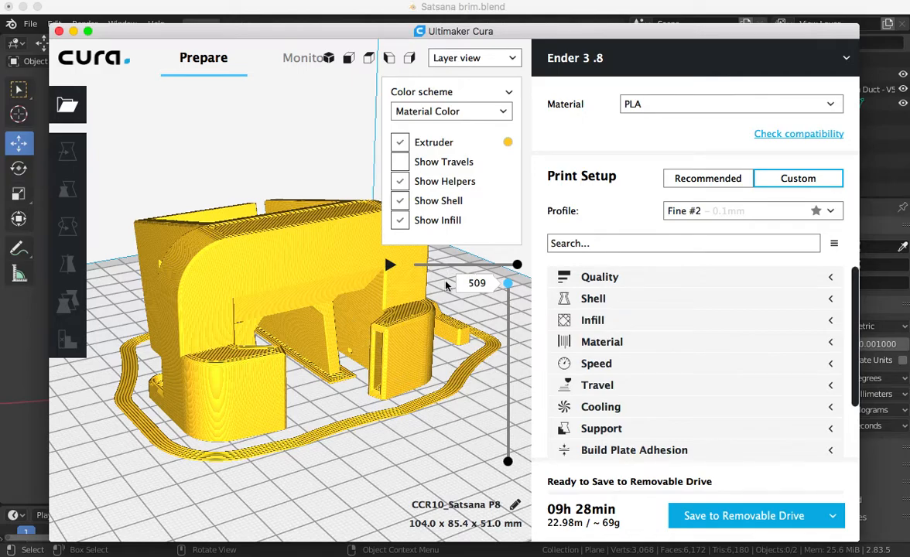
pyautogui.moveTo(398, 336); pyautogui.dragTo(317, 373, button='right')
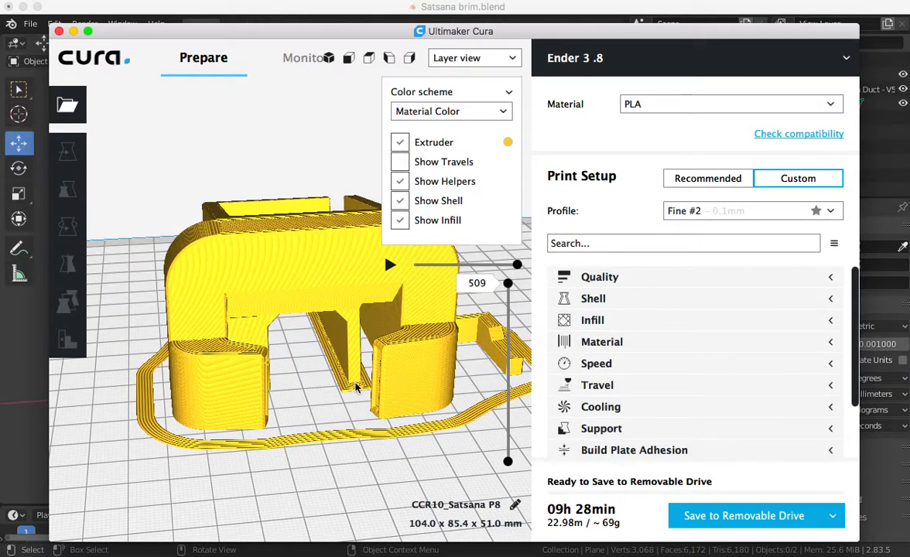
pyautogui.moveTo(506, 286)
pyautogui.mouseDown()
pyautogui.moveTo(507, 422)
pyautogui.moveTo(493, 462)
pyautogui.moveTo(504, 308)
pyautogui.moveTo(505, 434)
pyautogui.moveTo(505, 283)
pyautogui.mouseUp()
pyautogui.moveTo(429, 353); pyautogui.dragTo(334, 165, button='right')
pyautogui.moveTo(297, 31); pyautogui.dragTo(274, 0)
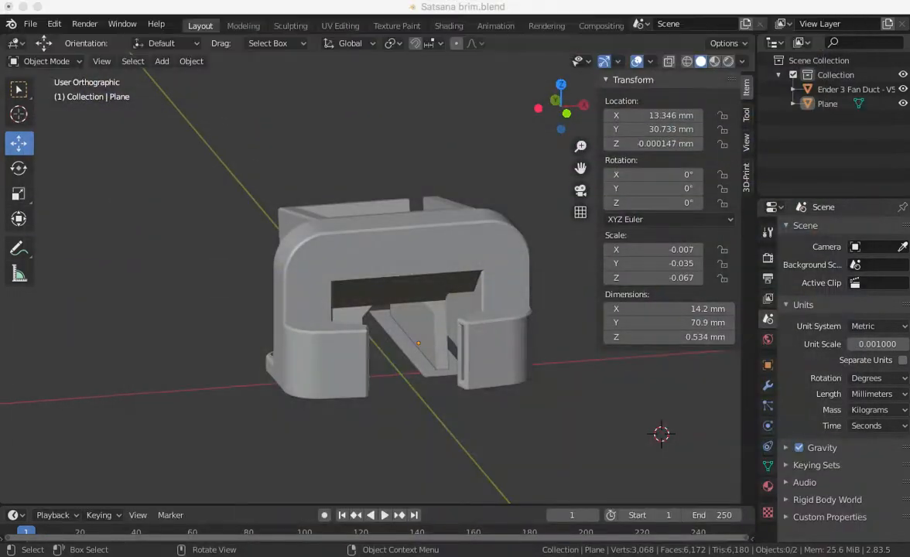